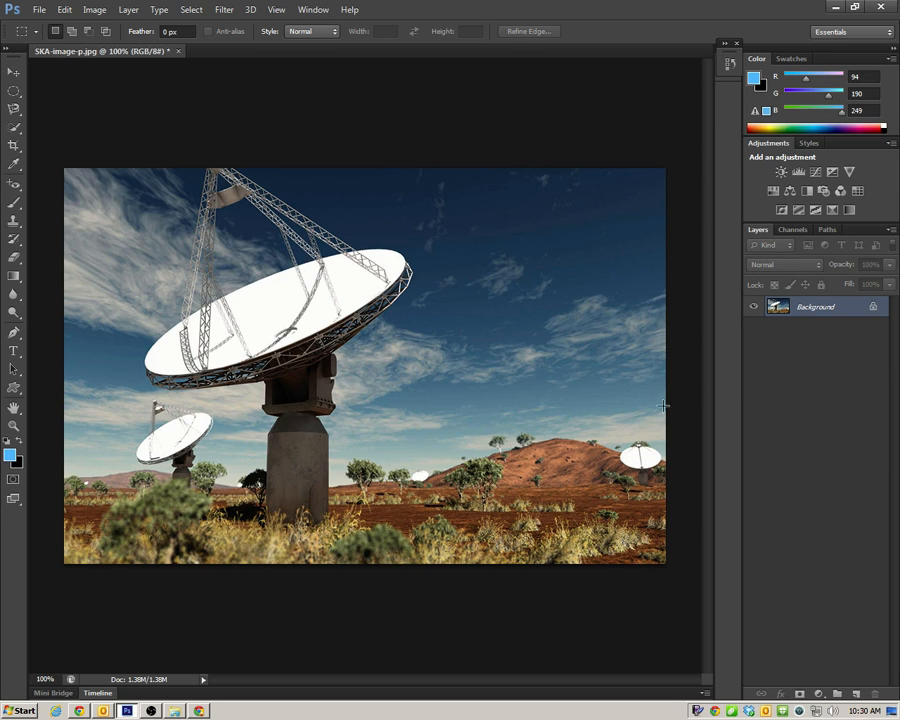
# Step: Duplicate the Background layer, keeping the default copy name
pyautogui.rightClick(830, 312)
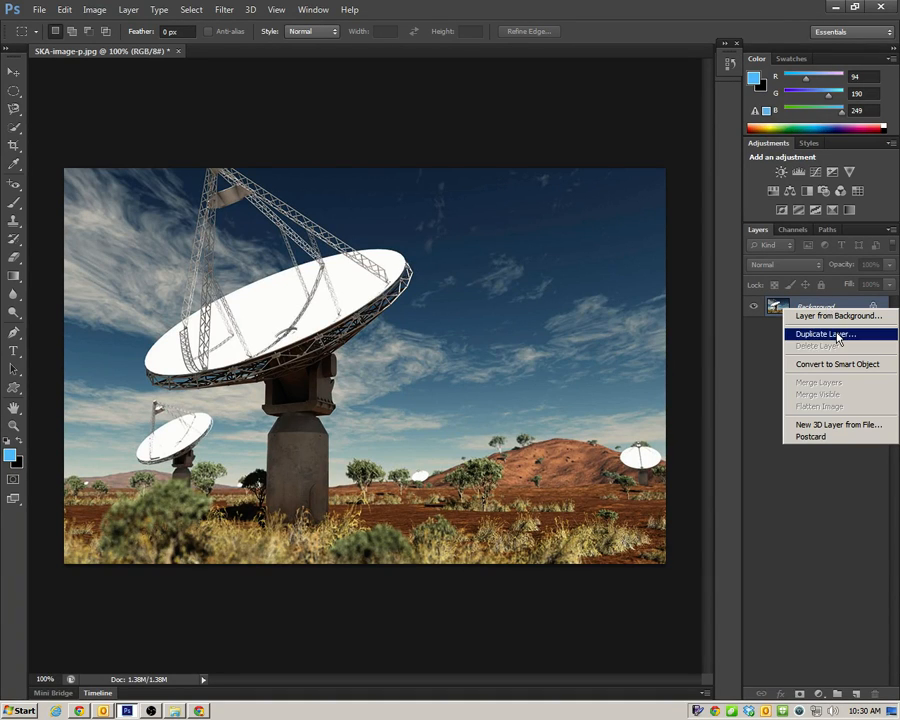
pyautogui.click(826, 334)
pyautogui.click(574, 217)
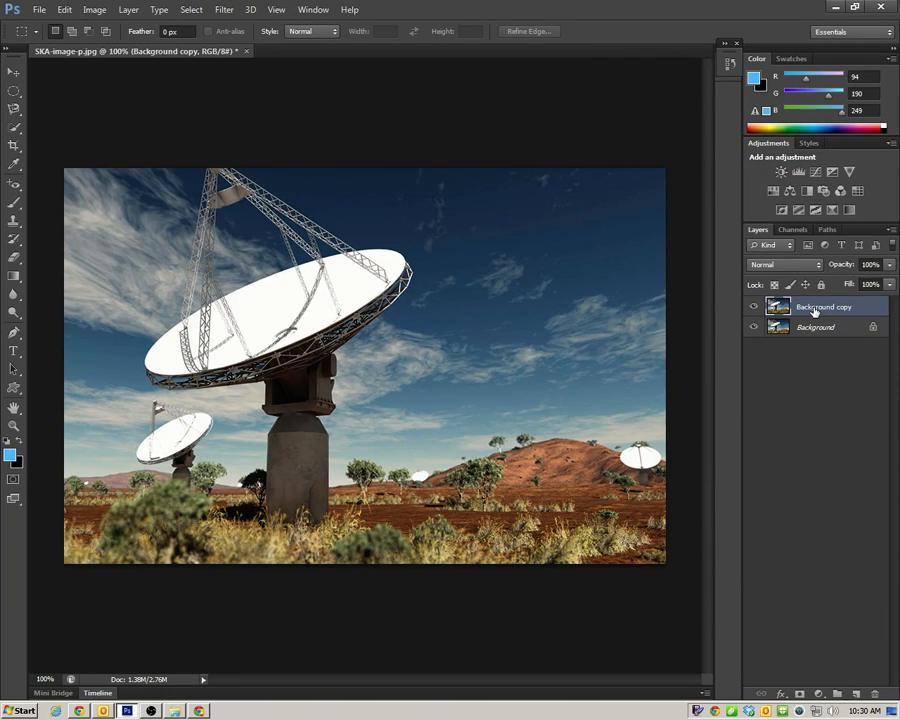
# Step: Convert the Background copy layer to grayscale with a Black & White adjustment using the Auto values
pyautogui.click(95, 10)
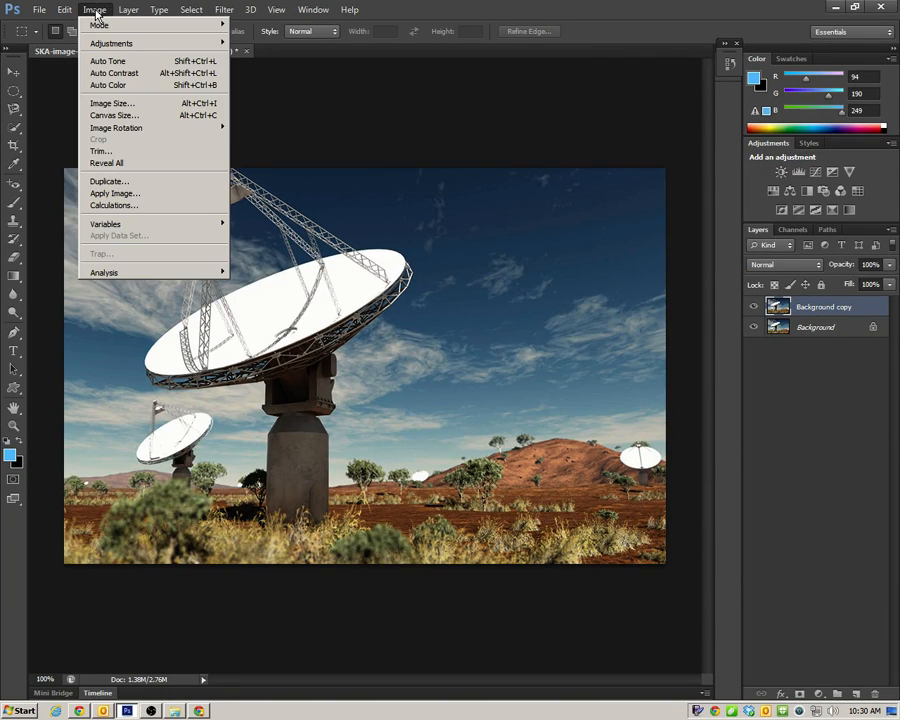
pyautogui.moveTo(118, 43)
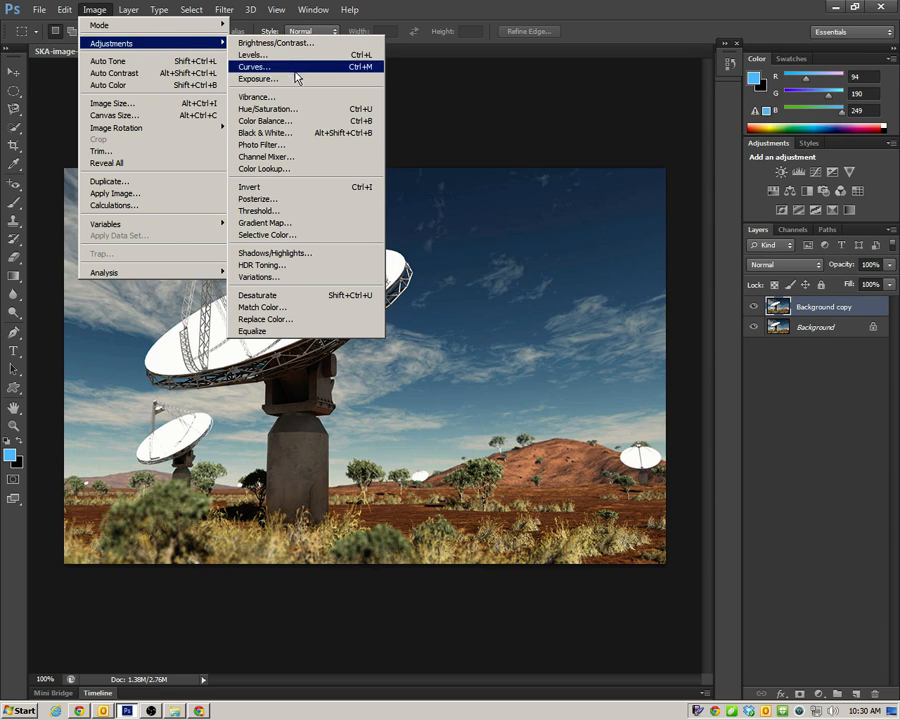
pyautogui.click(265, 132)
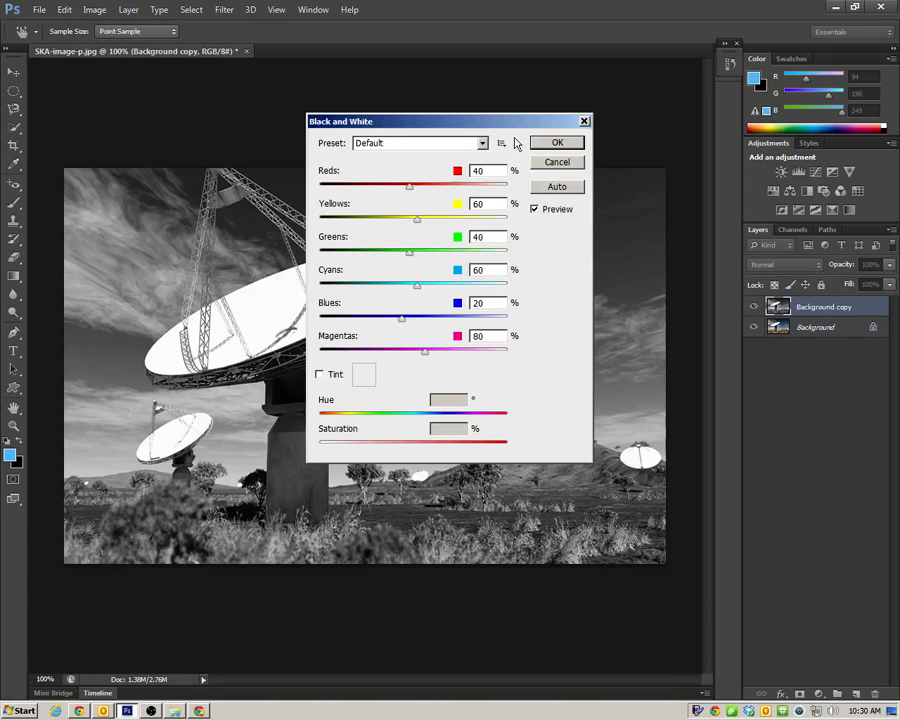
pyautogui.moveTo(510, 122); pyautogui.dragTo(626, 76)
pyautogui.click(670, 140)
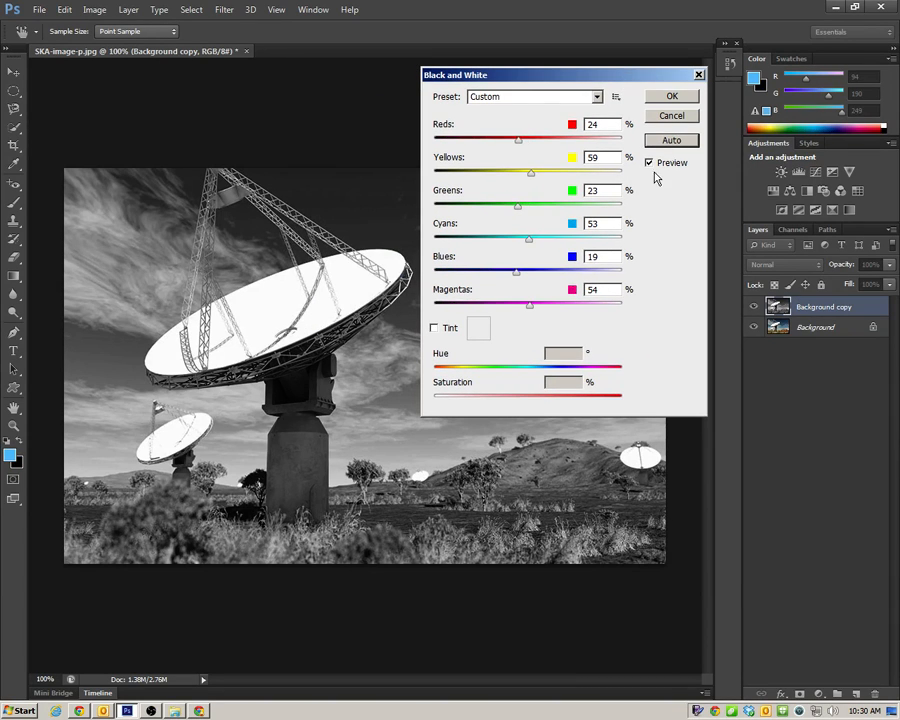
pyautogui.click(673, 98)
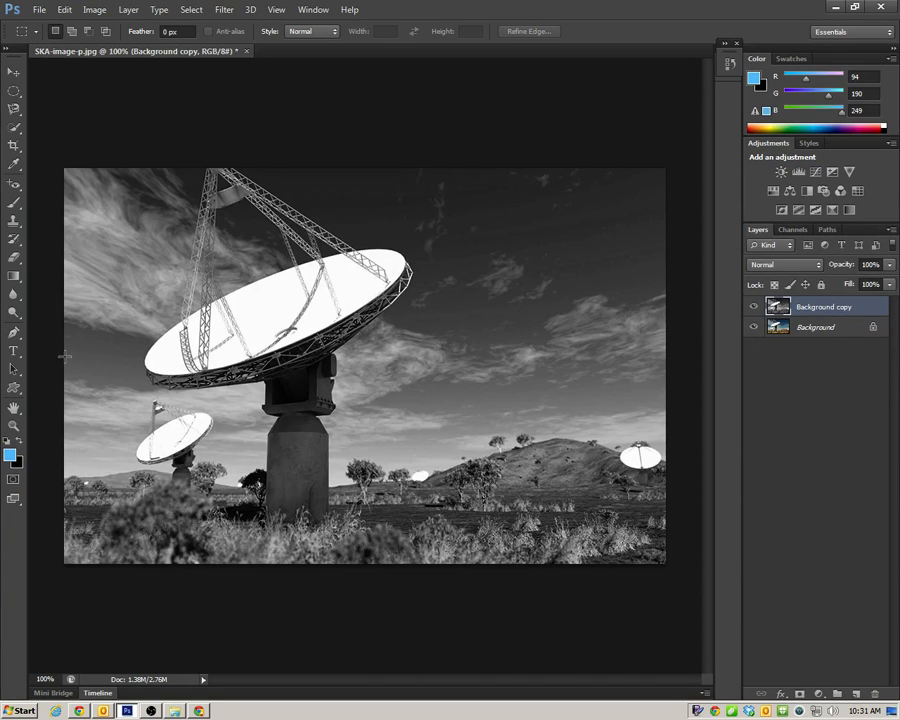
# Step: Erase the grayscale copy over the right part of the ground and the hill with the Eraser tool to reveal the colour beneath
pyautogui.click(12, 259)
pyautogui.rightClick(12, 259)
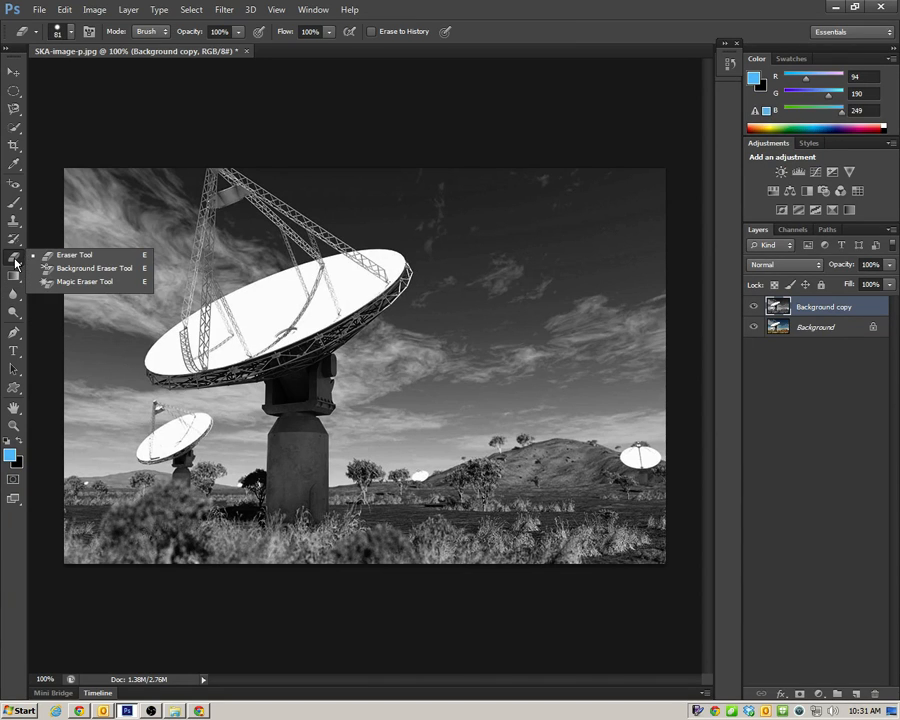
pyautogui.click(44, 252)
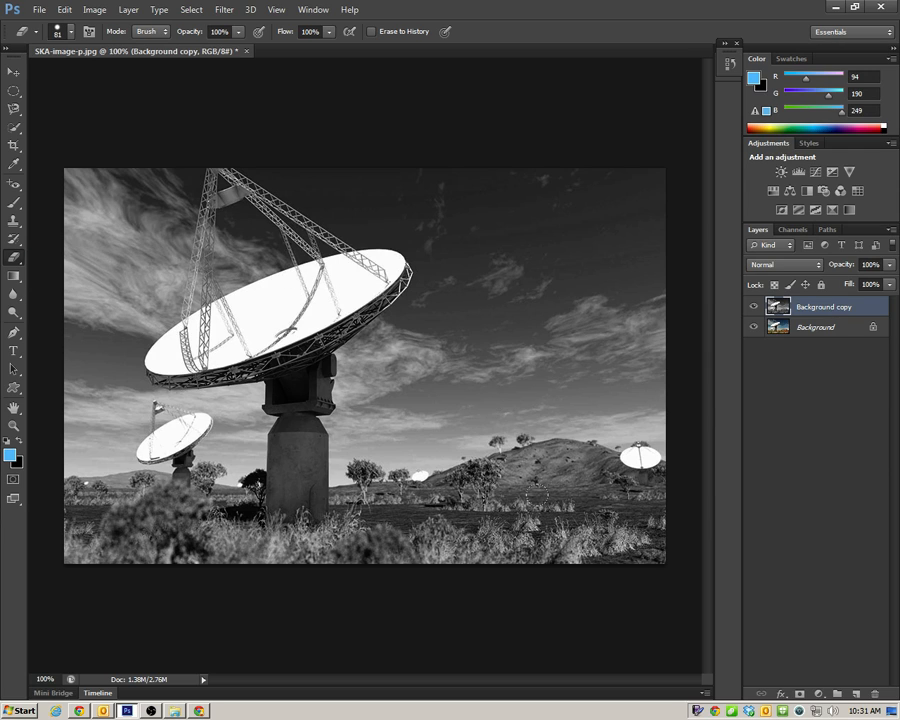
pyautogui.moveTo(580, 478)
pyautogui.mouseDown()
pyautogui.moveTo(525, 501)
pyautogui.moveTo(515, 516)
pyautogui.moveTo(645, 511)
pyautogui.moveTo(550, 536)
pyautogui.moveTo(655, 490)
pyautogui.mouseUp()
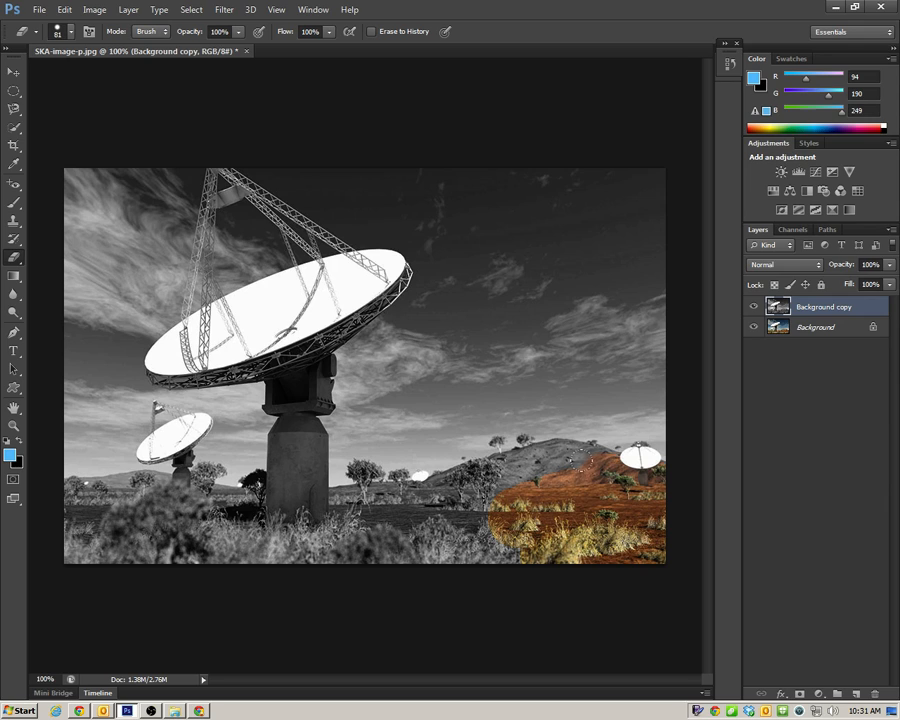
pyautogui.moveTo(570, 455)
pyautogui.mouseDown()
pyautogui.moveTo(530, 462)
pyautogui.moveTo(536, 470)
pyautogui.mouseUp()
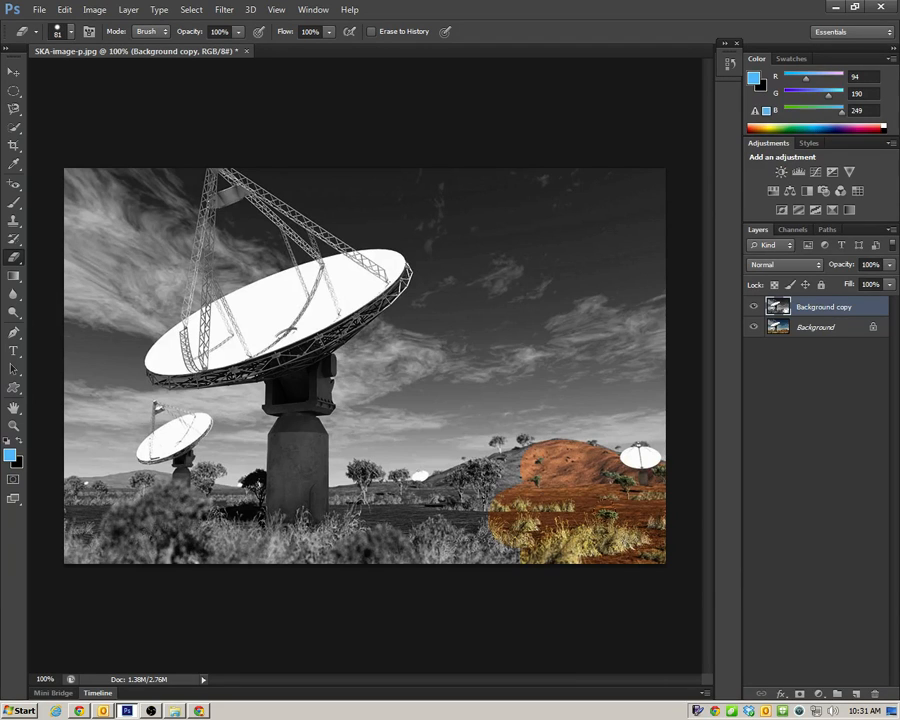
# Step: Quick-select and clear the remaining ground, hills and tree beside the small dish from the Background copy, leaving the large dish's pillar grayscale
pyautogui.click(15, 128)
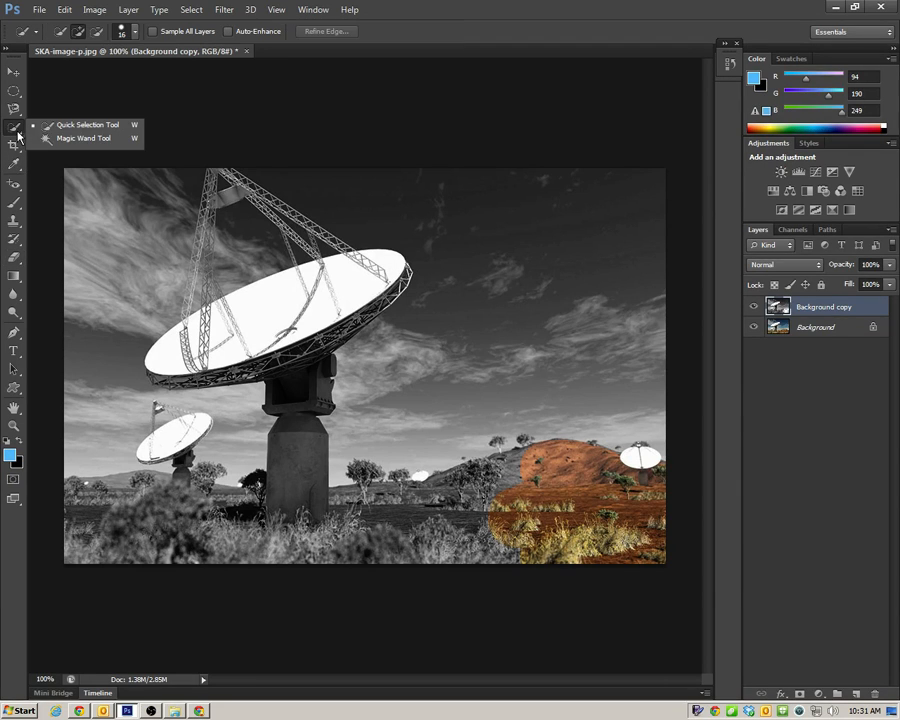
pyautogui.click(76, 124)
pyautogui.moveTo(149, 537)
pyautogui.mouseDown()
pyautogui.moveTo(96, 506)
pyautogui.moveTo(162, 500)
pyautogui.moveTo(249, 532)
pyautogui.moveTo(342, 545)
pyautogui.moveTo(356, 538)
pyautogui.moveTo(346, 501)
pyautogui.moveTo(368, 499)
pyautogui.moveTo(367, 478)
pyautogui.moveTo(388, 496)
pyautogui.moveTo(404, 485)
pyautogui.moveTo(439, 505)
pyautogui.moveTo(457, 491)
pyautogui.moveTo(531, 477)
pyautogui.moveTo(521, 478)
pyautogui.moveTo(507, 526)
pyautogui.moveTo(549, 536)
pyautogui.moveTo(612, 518)
pyautogui.moveTo(625, 486)
pyautogui.mouseUp()
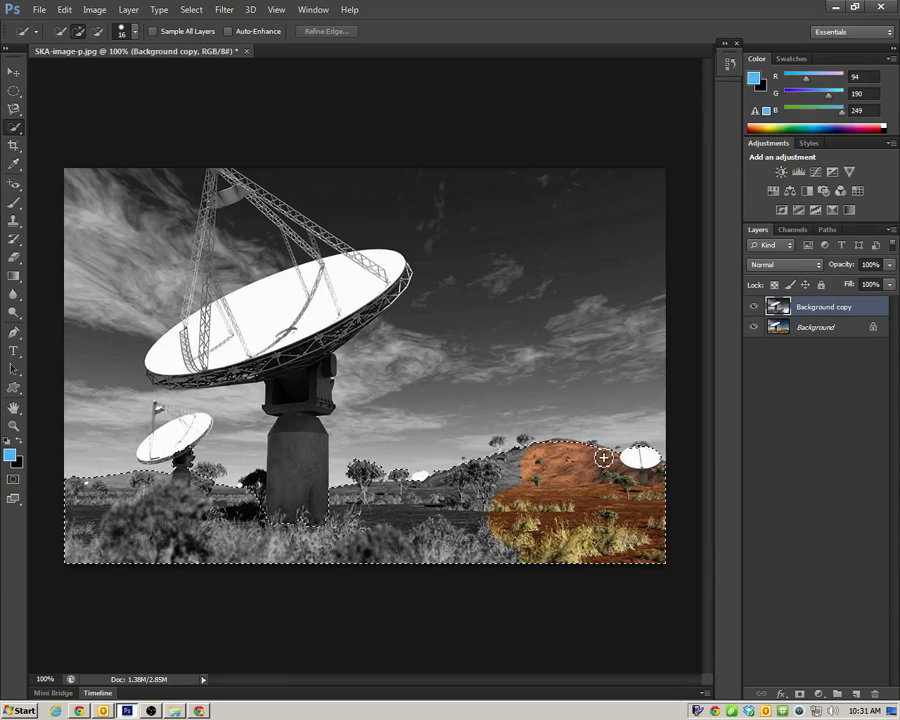
pyautogui.moveTo(543, 455); pyautogui.dragTo(525, 448)
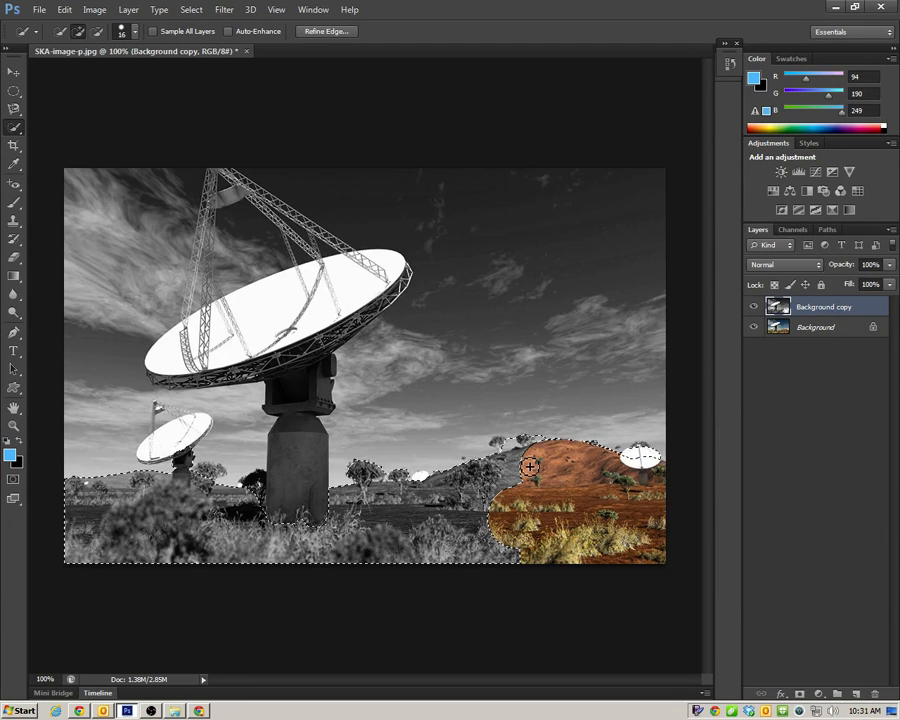
pyautogui.click(644, 453)
pyautogui.moveTo(260, 526); pyautogui.dragTo(263, 492)
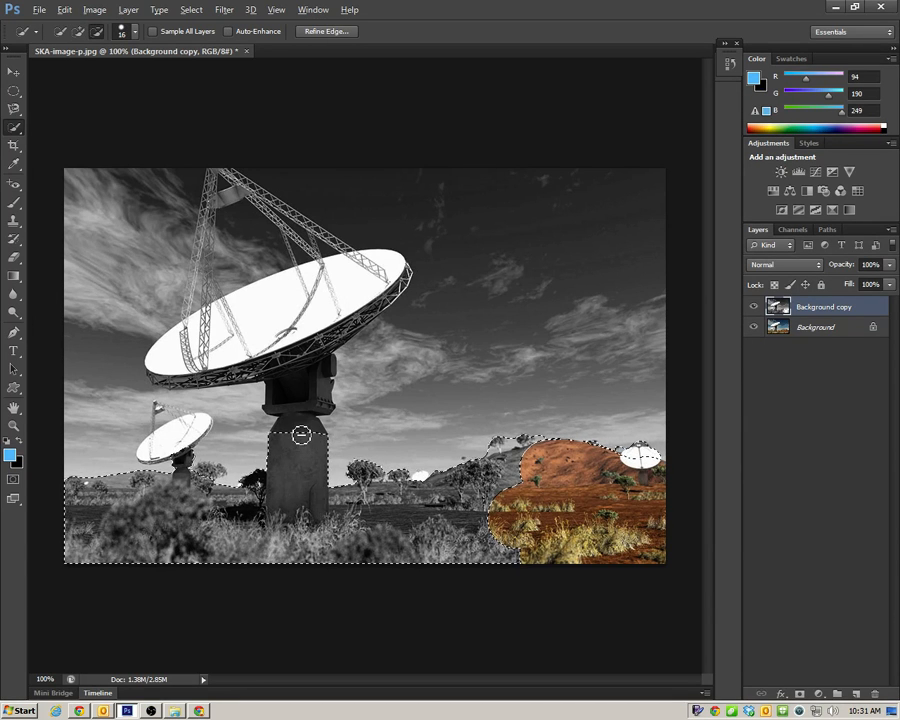
pyautogui.keyDown('alt'); pyautogui.click(324, 463); pyautogui.keyUp('alt')
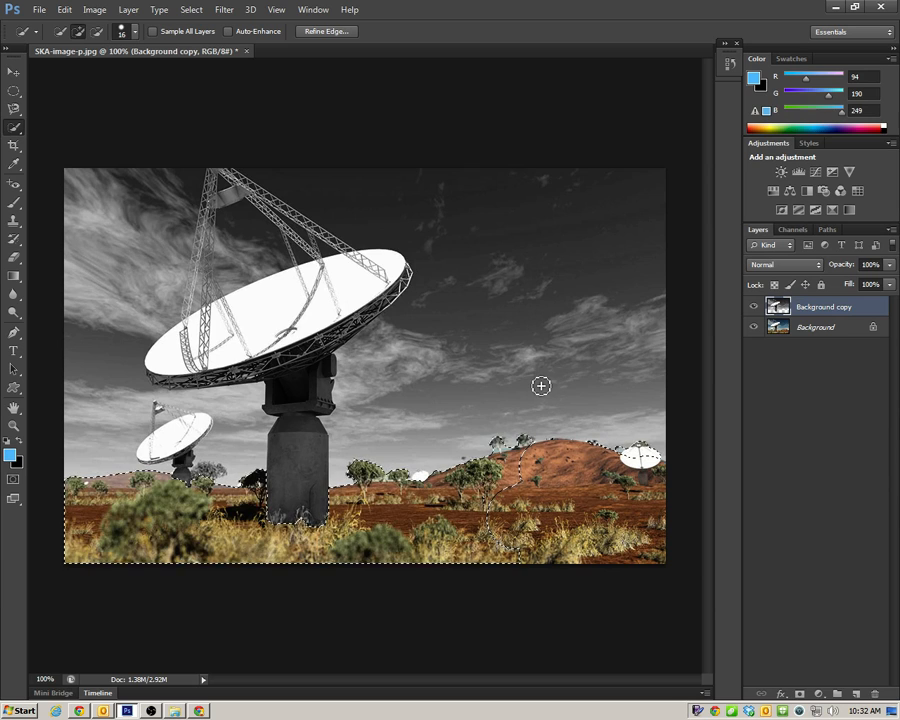
pyautogui.hotkey('ctrl', 'd')
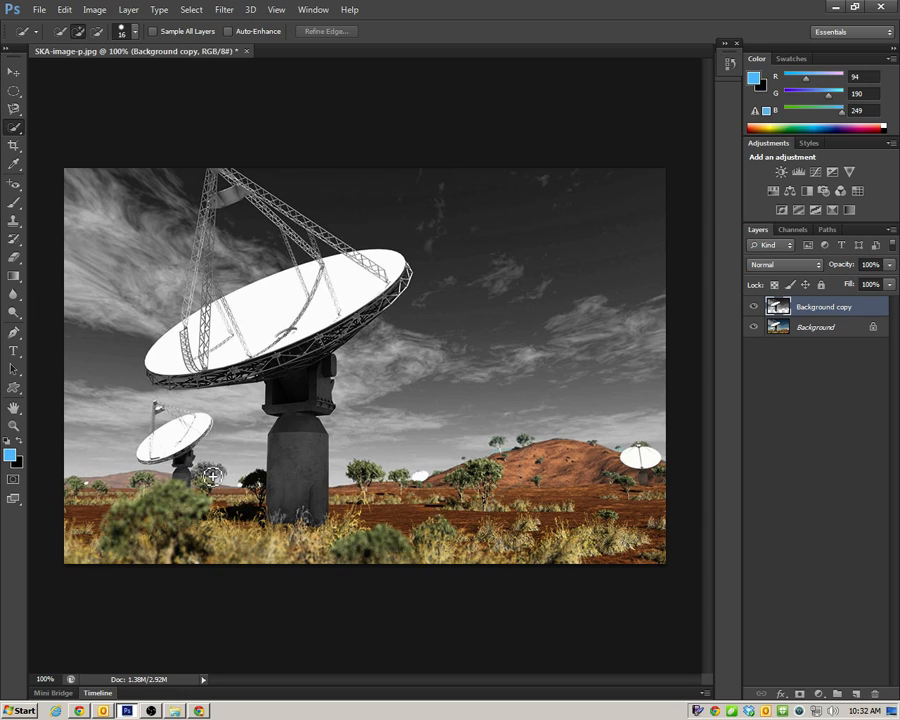
pyautogui.moveTo(222, 478); pyautogui.dragTo(214, 479)
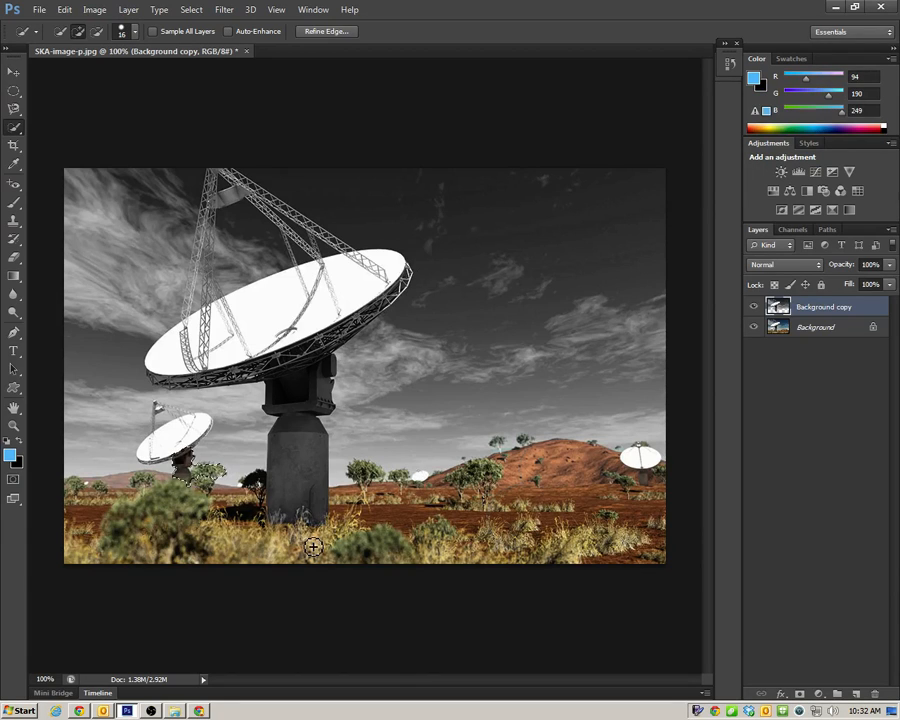
pyautogui.hotkey('ctrl', 'd')
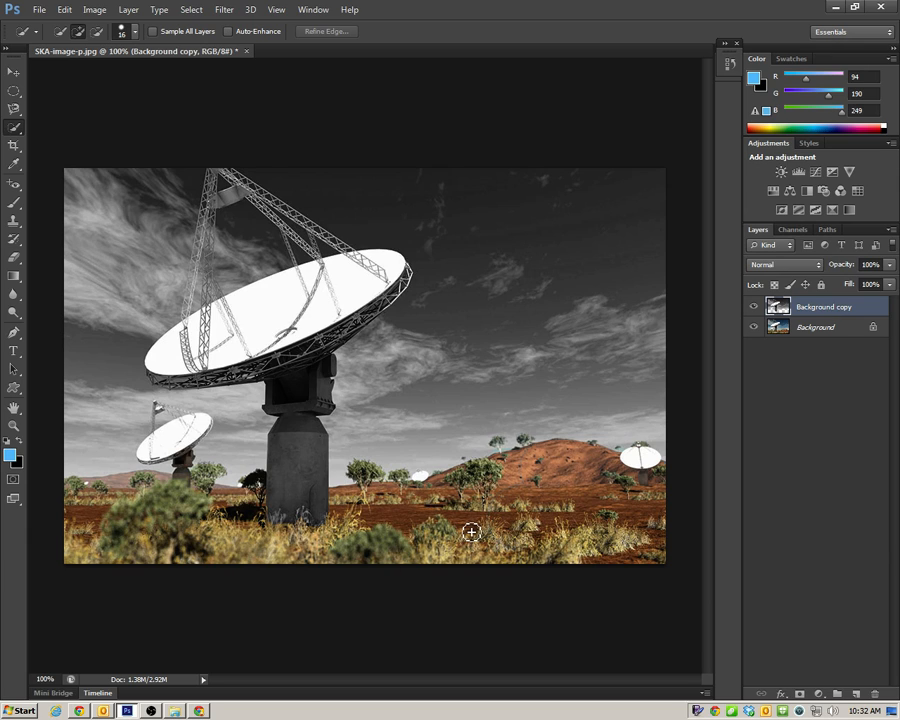
# Step: Revert the document to its original SKA-image-p.jpg history snapshot
pyautogui.click(729, 65)
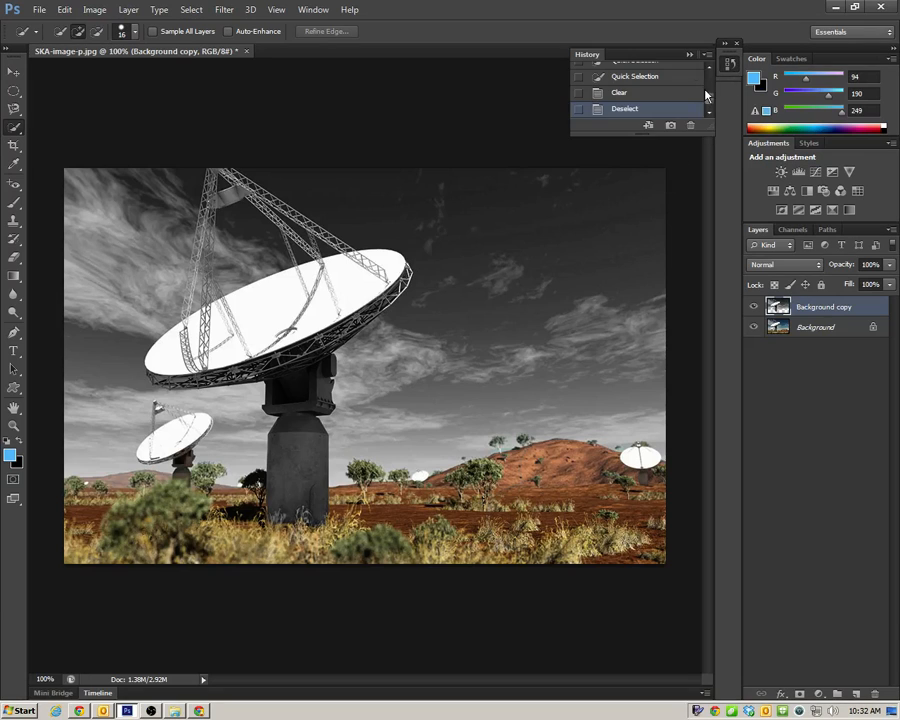
pyautogui.moveTo(709, 99); pyautogui.dragTo(709, 58)
pyautogui.click(657, 71)
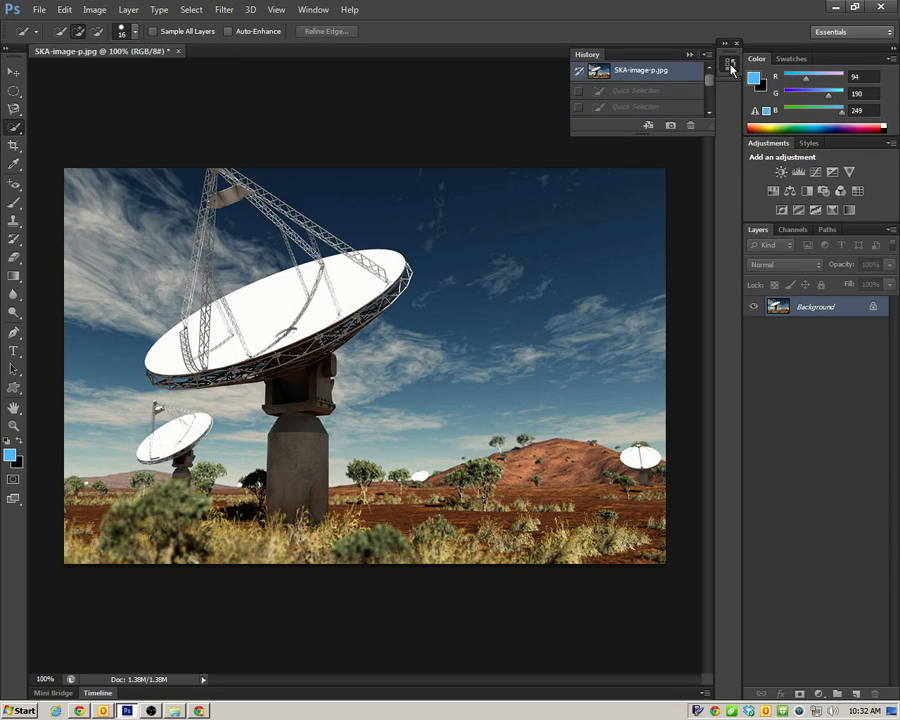
pyautogui.click(730, 66)
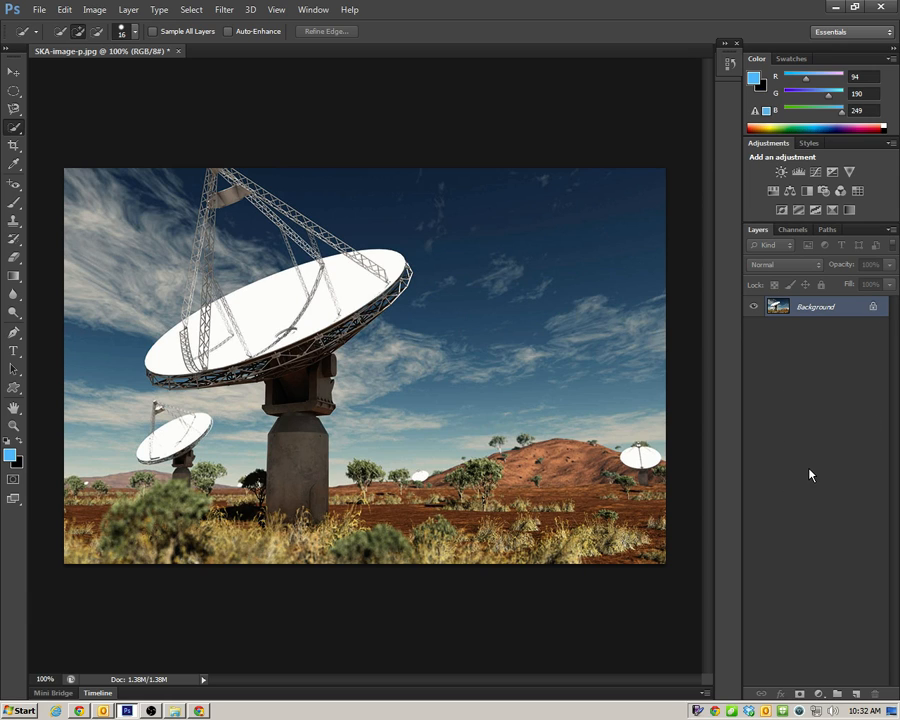
# Step: Add a Black & White adjustment layer above the Background and apply the Auto colour values
pyautogui.click(808, 197)
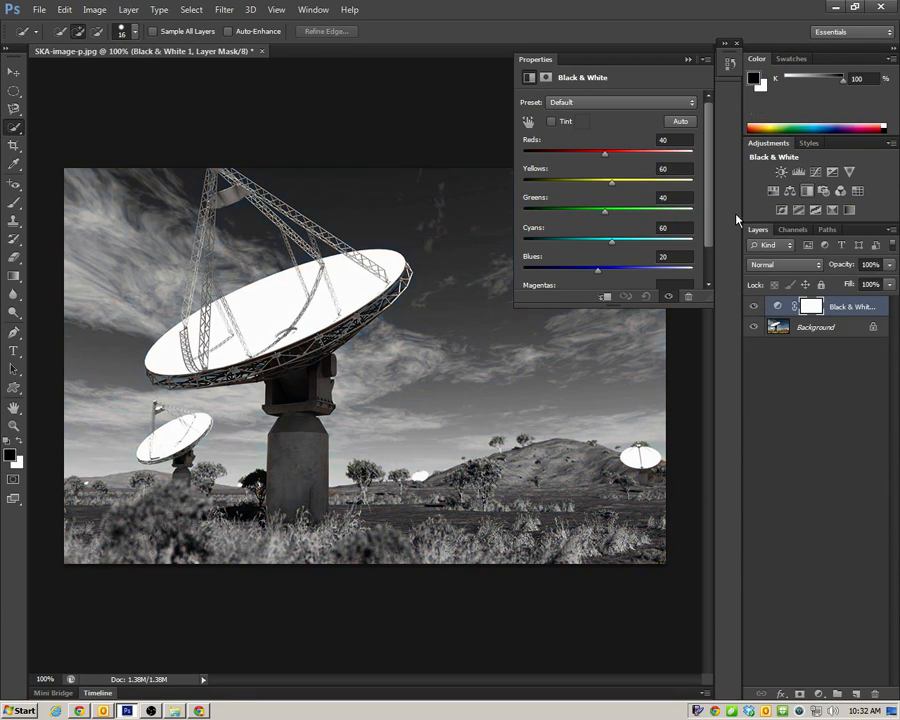
pyautogui.click(680, 121)
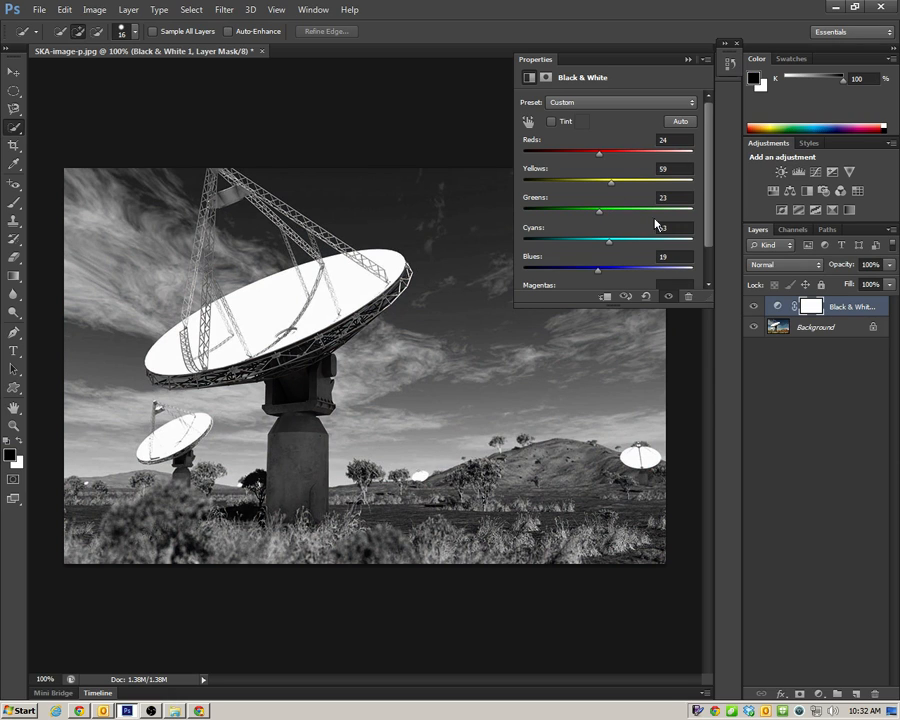
pyautogui.click(687, 61)
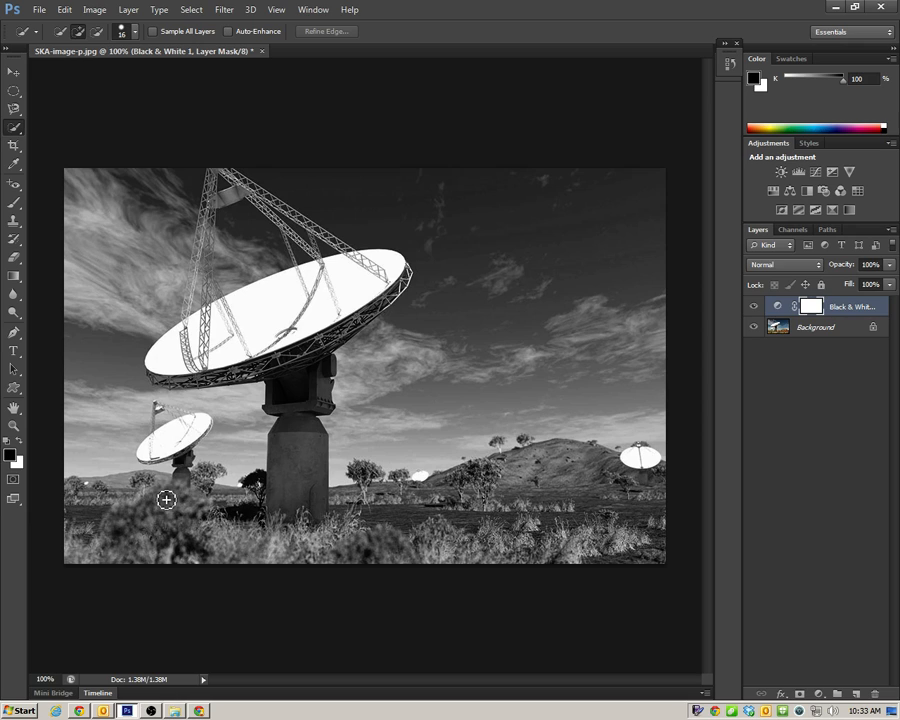
# Step: Select the ground, hills and trees with the Quick Selection tool, leaving out the dishes and the large dish's pillar
pyautogui.moveTo(123, 490)
pyautogui.mouseDown()
pyautogui.moveTo(269, 541)
pyautogui.moveTo(361, 549)
pyautogui.moveTo(377, 534)
pyautogui.moveTo(368, 478)
pyautogui.moveTo(471, 493)
pyautogui.moveTo(575, 468)
pyautogui.moveTo(641, 476)
pyautogui.moveTo(650, 459)
pyautogui.moveTo(645, 452)
pyautogui.moveTo(639, 464)
pyautogui.moveTo(558, 469)
pyautogui.moveTo(527, 446)
pyautogui.moveTo(535, 463)
pyautogui.moveTo(500, 463)
pyautogui.moveTo(498, 451)
pyautogui.moveTo(506, 490)
pyautogui.mouseUp()
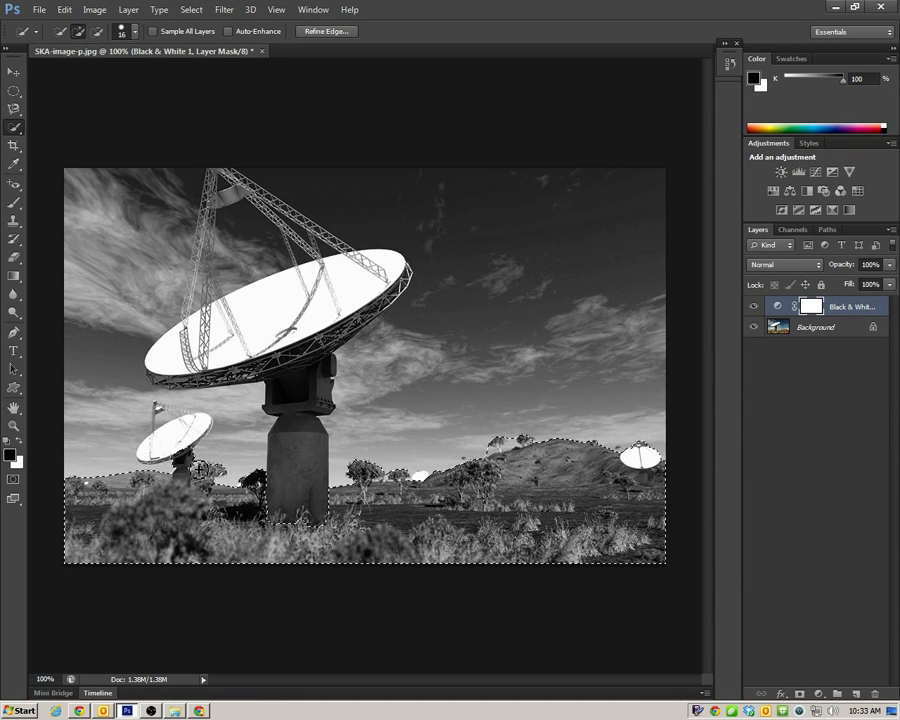
pyautogui.press('alt')
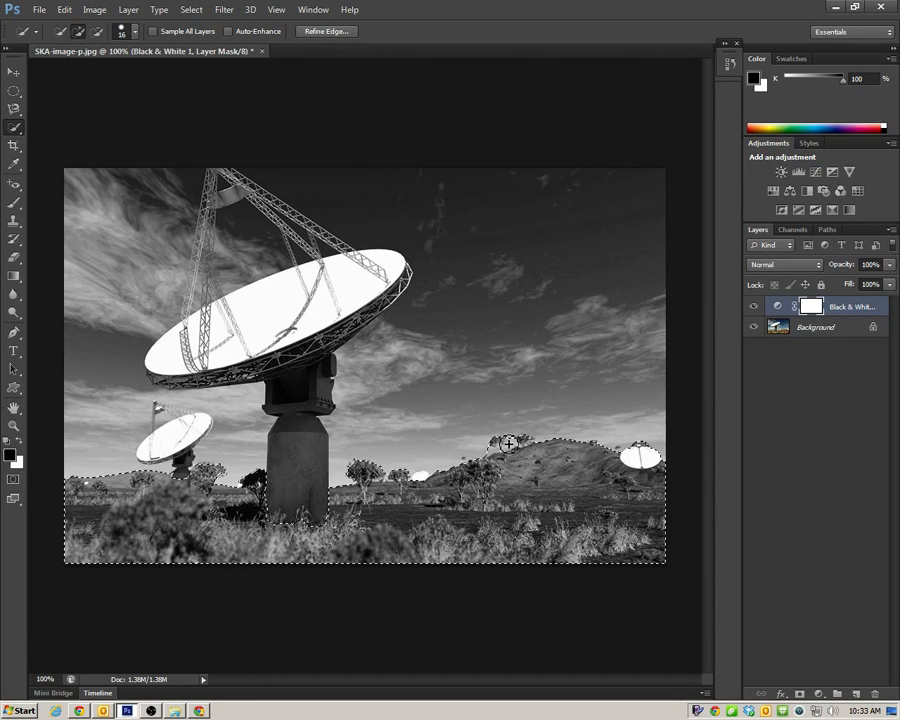
pyautogui.press('alt')
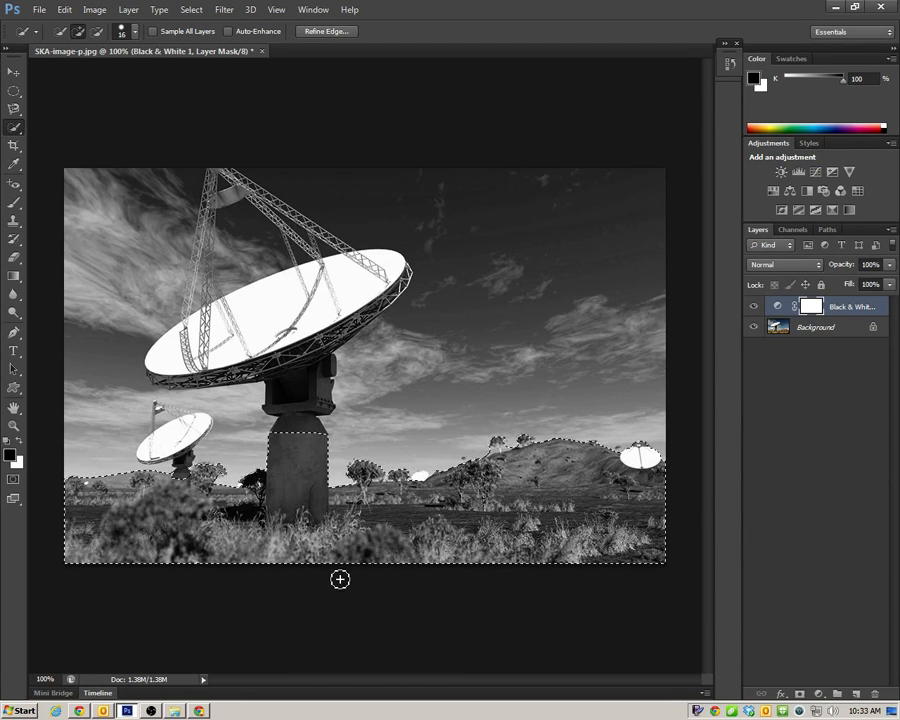
pyautogui.moveTo(325, 530); pyautogui.dragTo(297, 424)
pyautogui.press('alt')
pyautogui.keyDown('alt'); pyautogui.click(288, 437); pyautogui.keyUp('alt')
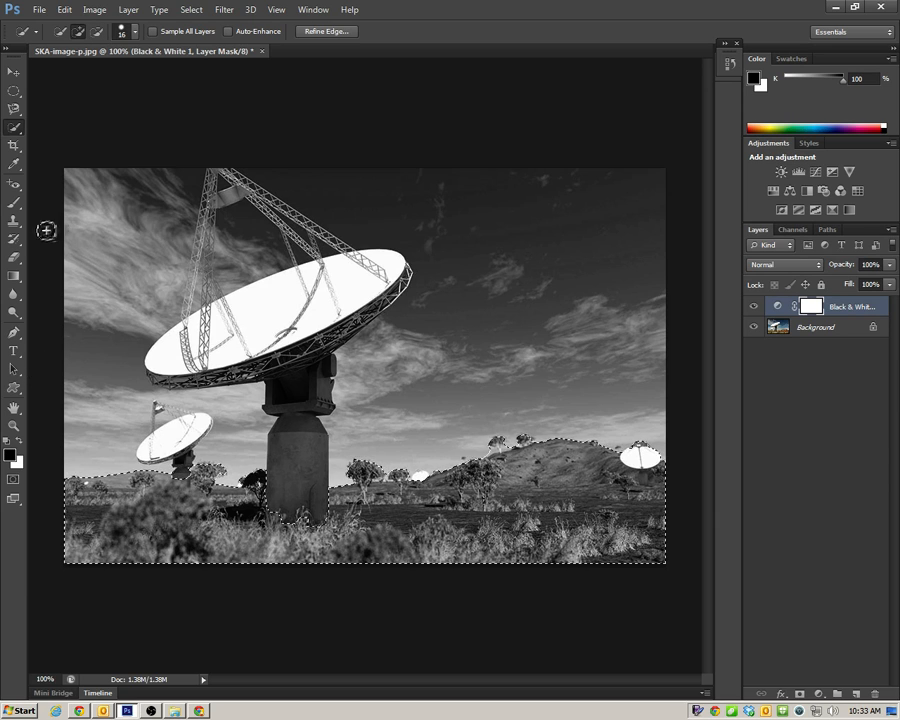
# Step: Fill the selected ground area with Black at 100% opacity on the Black & White layer's mask, and clear the selection
pyautogui.rightClick(186, 522)
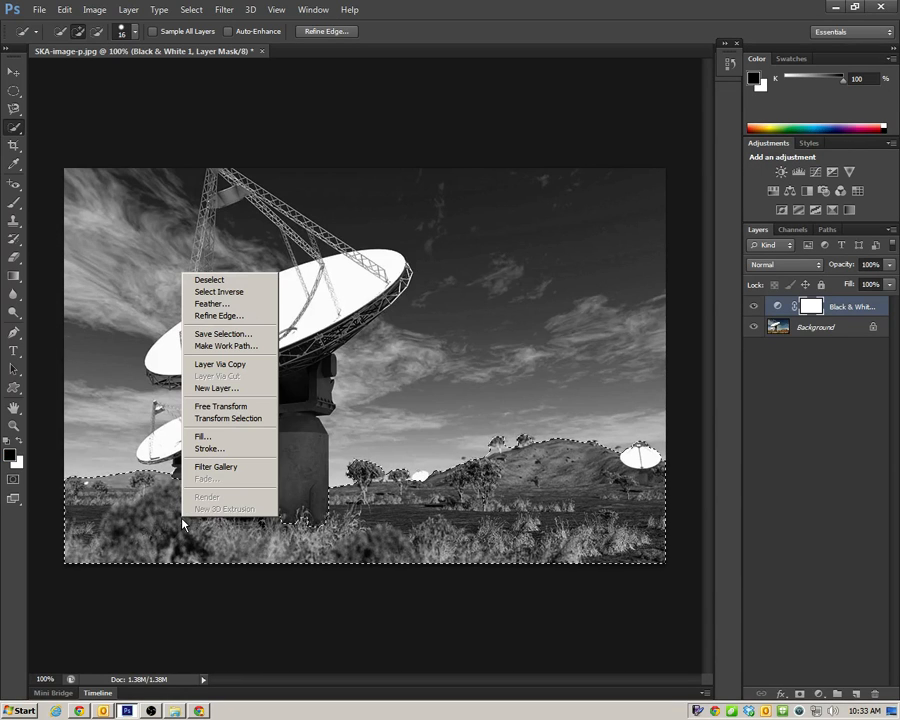
pyautogui.click(241, 437)
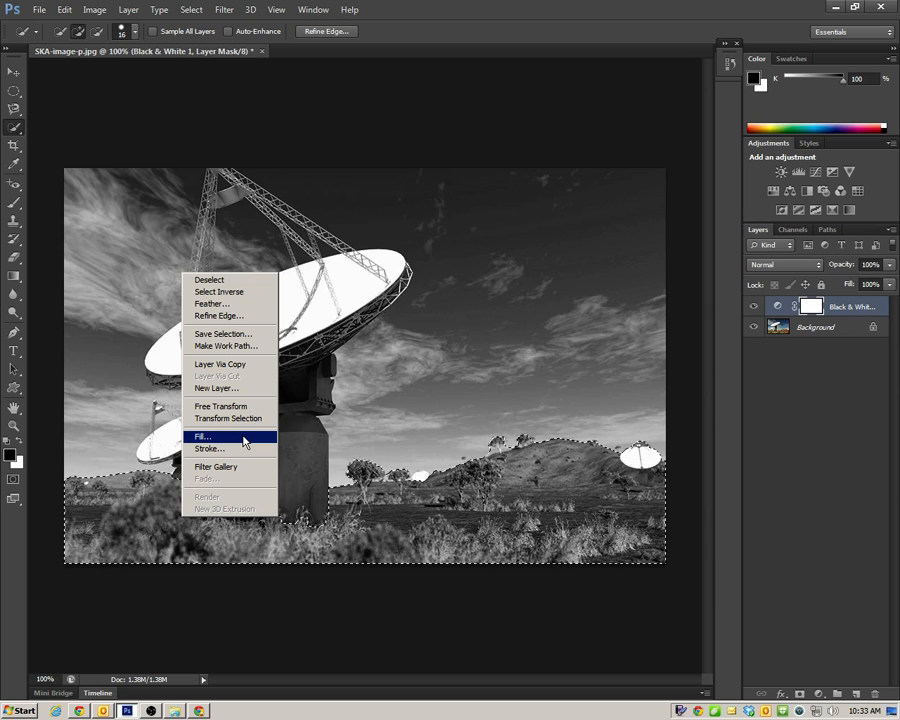
pyautogui.click(243, 438)
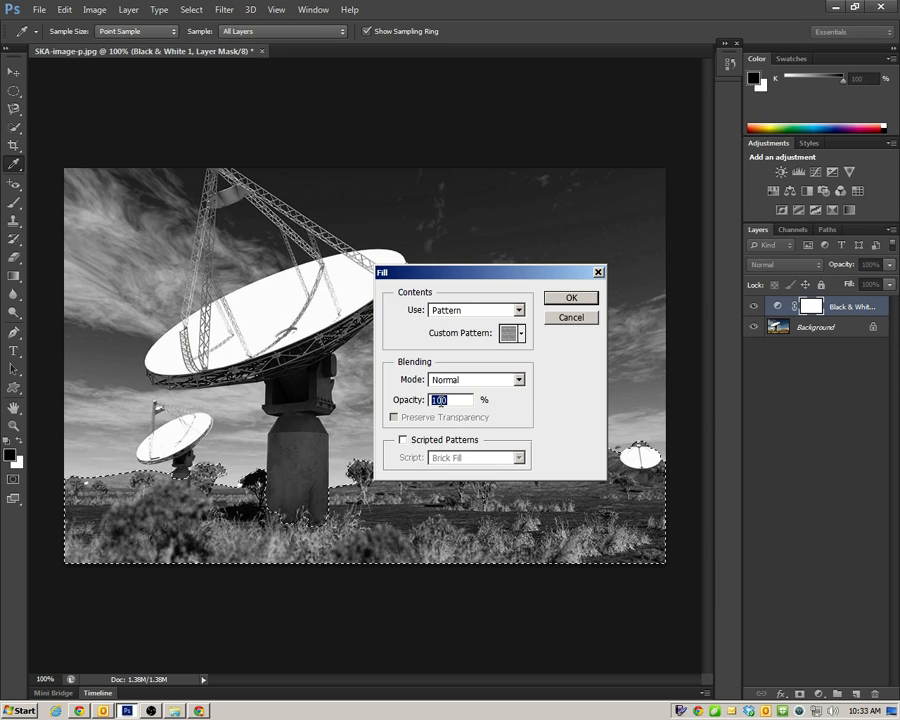
pyautogui.click(517, 310)
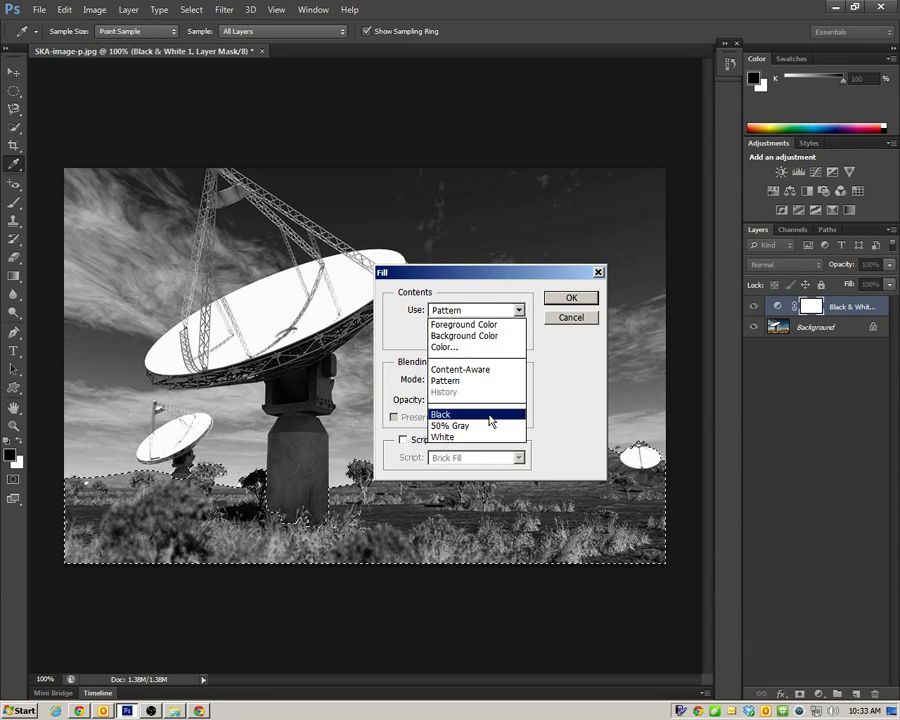
pyautogui.click(569, 298)
pyautogui.press('w')
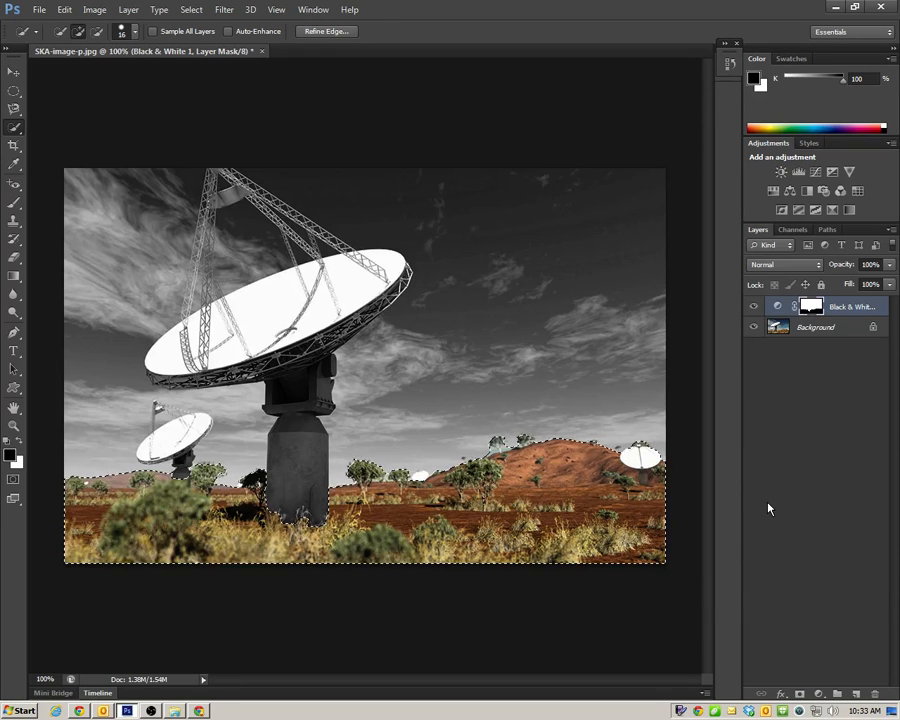
pyautogui.hotkey('ctrl', 'd')
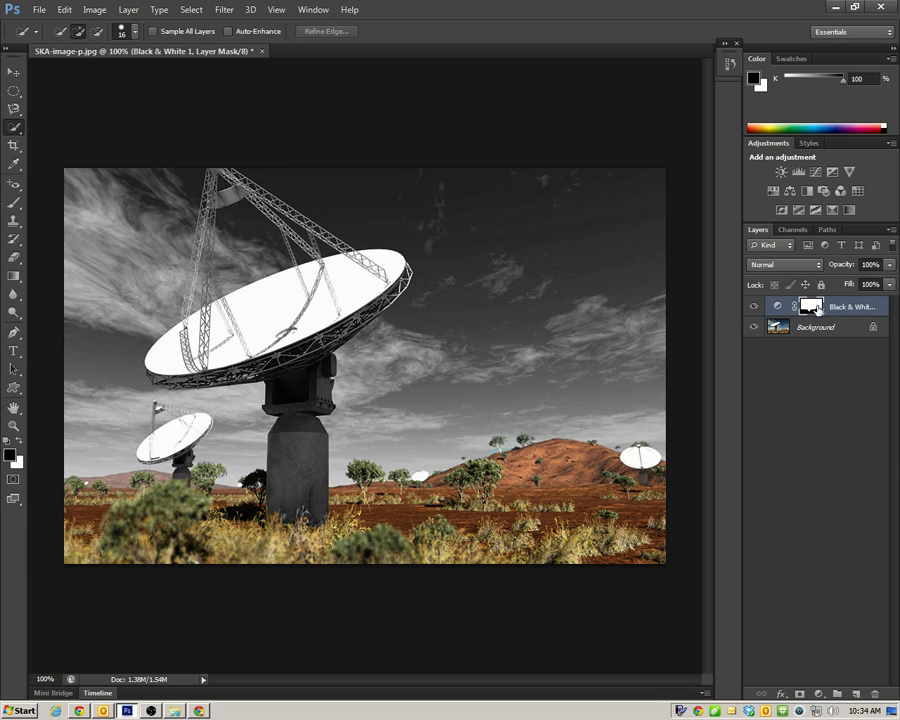
# Step: Hide and show the Black & White adjustment layer to compare the image with and without the effect
pyautogui.click(754, 307)
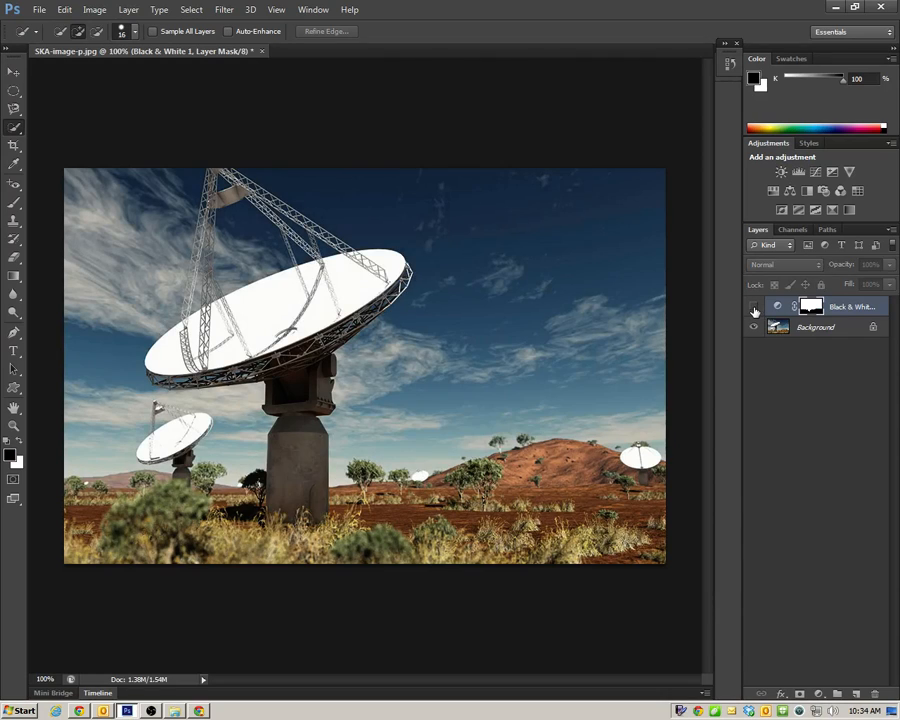
pyautogui.click(754, 309)
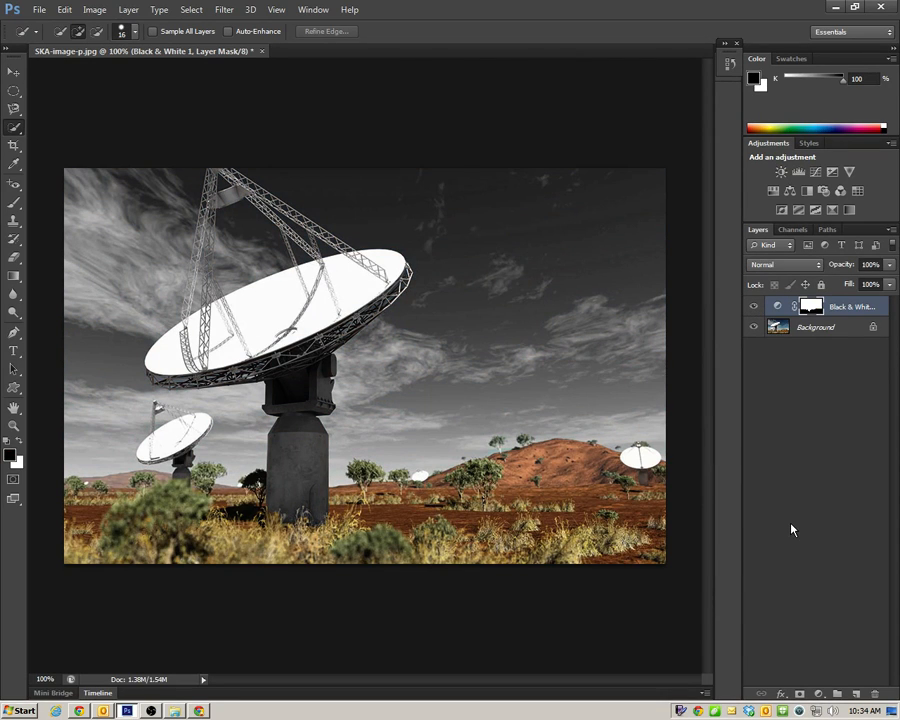